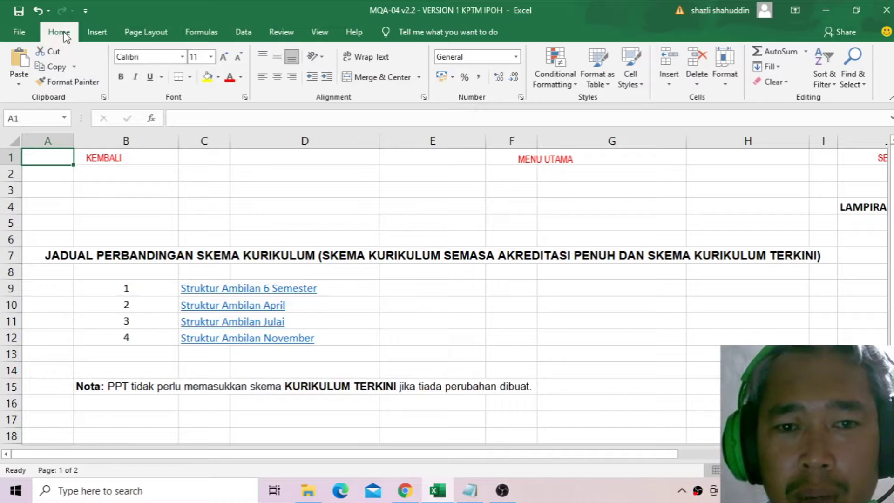
Insert a new blank worksheet, then bring the Notepad shortcut note forward
{"action": "left_click", "coordinate": [669, 85]}
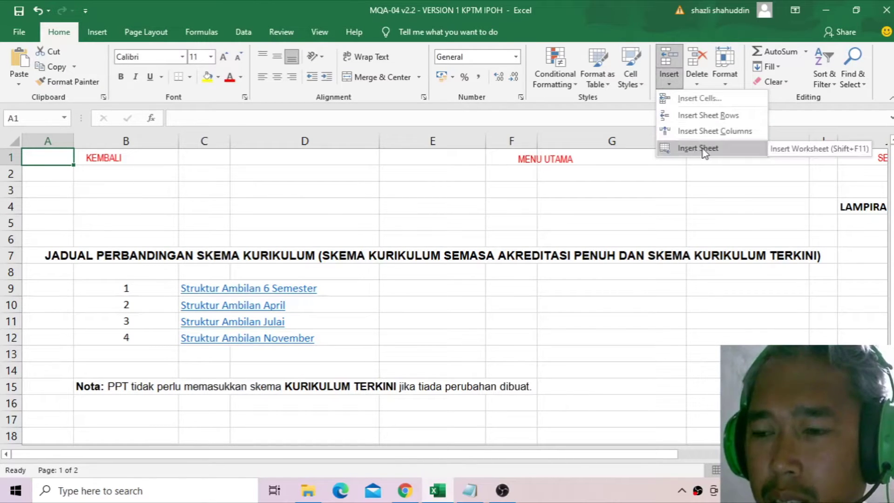
{"action": "left_click", "coordinate": [696, 149]}
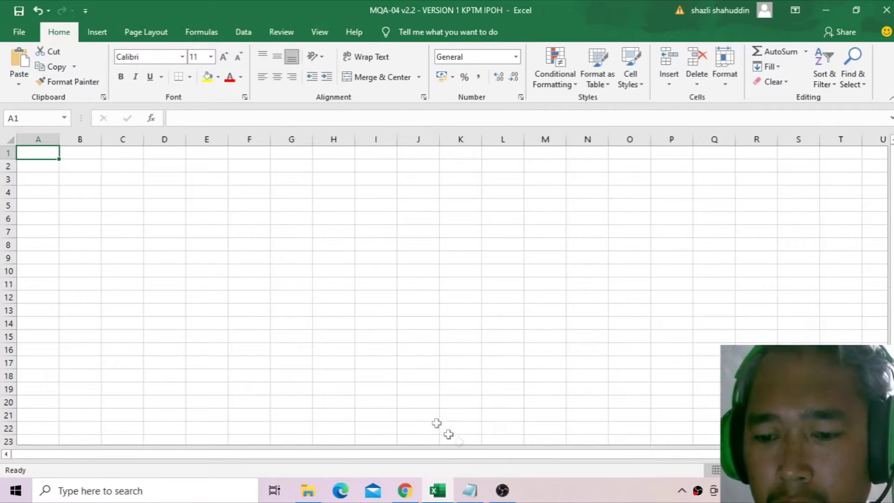
{"action": "left_click", "coordinate": [469, 490]}
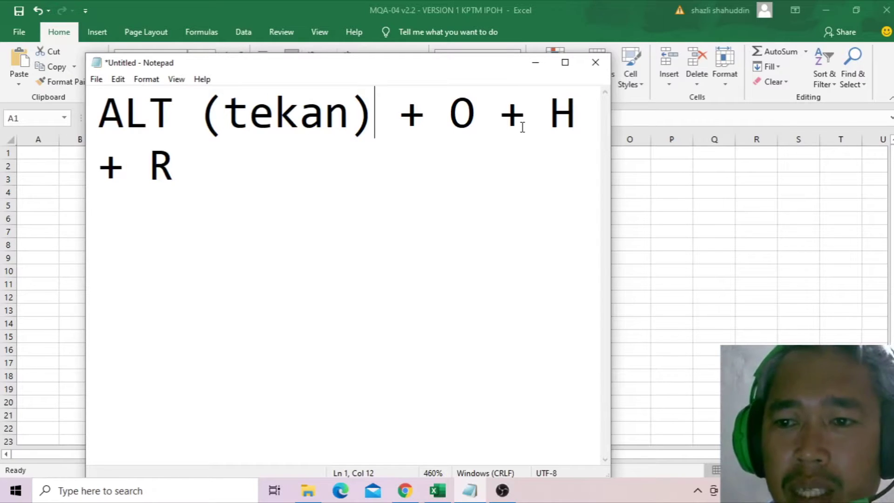
Rename the new sheet to 'Struktur Cubaan' with the Alt+O+H+R shortcut
{"action": "left_click", "coordinate": [535, 63]}
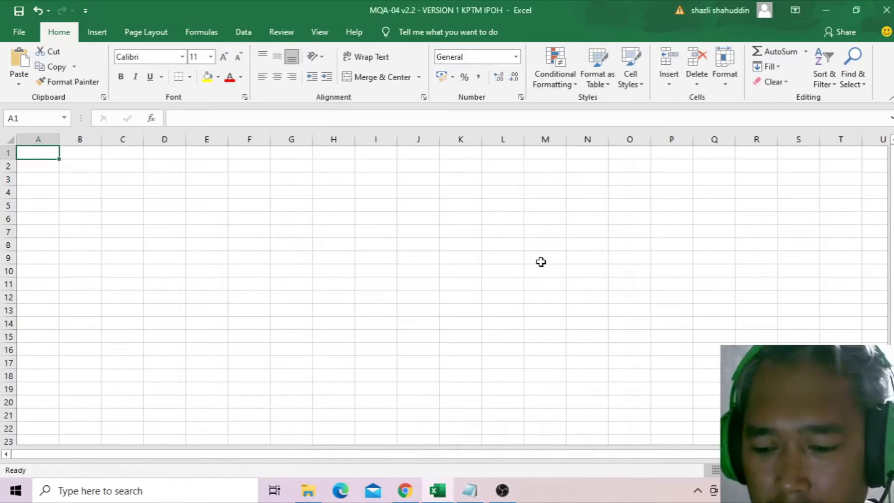
{"action": "key", "text": "alt"}
{"action": "key", "text": "o"}
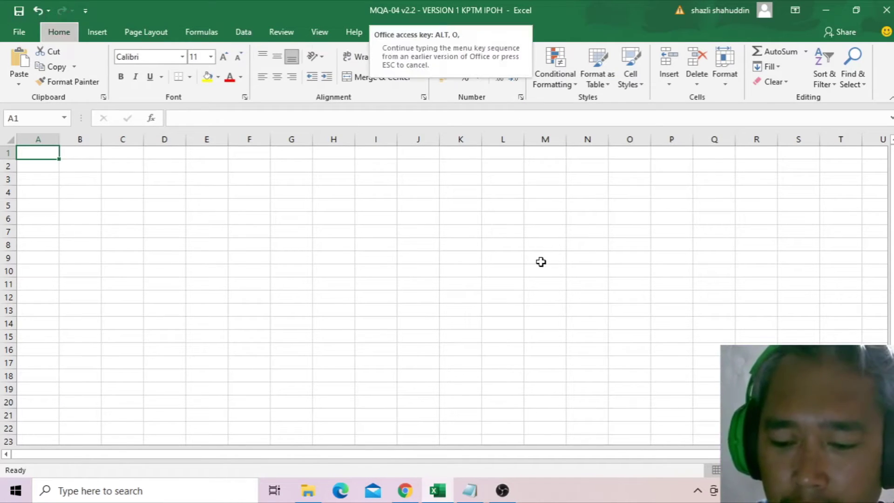
{"action": "key", "text": "h"}
{"action": "key", "text": "r"}
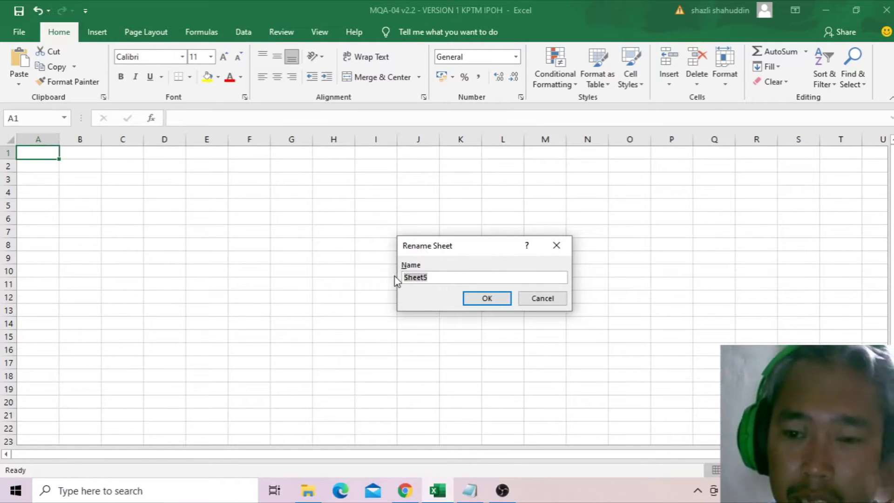
{"action": "type", "text": "Struktur Cuba"}
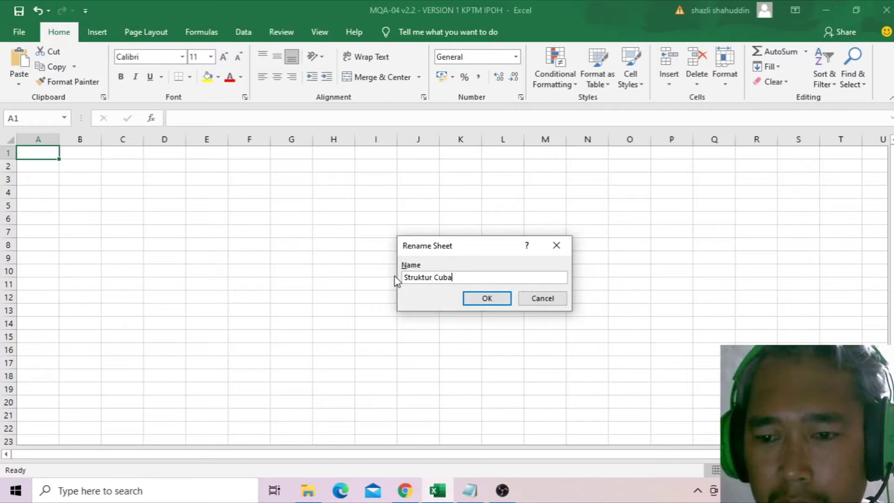
{"action": "type", "text": "n"}
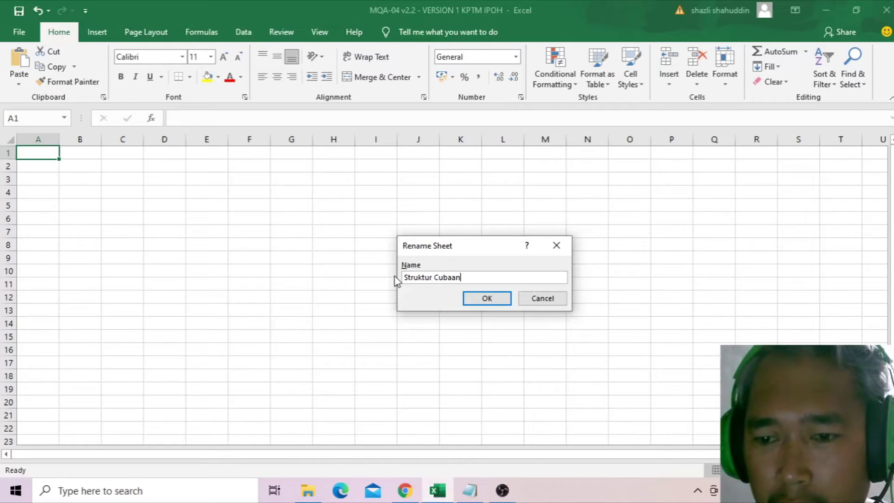
{"action": "left_click", "coordinate": [485, 298]}
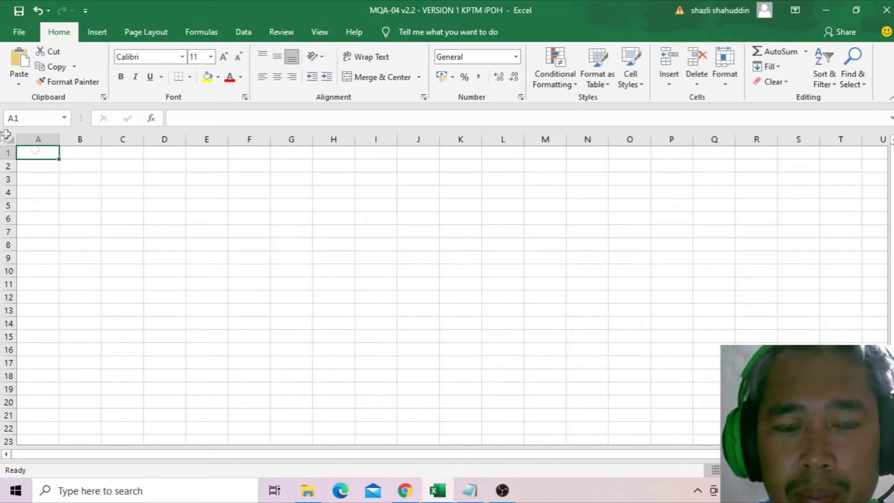
Enter the headings Sem 1, Sem 2 and Sem 3 in C5, E5 and G5
{"action": "left_click", "coordinate": [130, 207]}
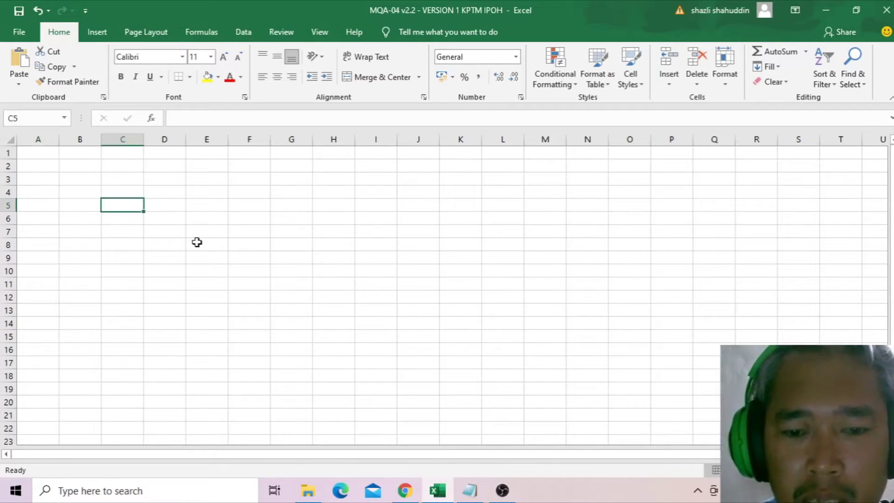
{"action": "type", "text": "Sem 1"}
{"action": "left_click", "coordinate": [203, 205]}
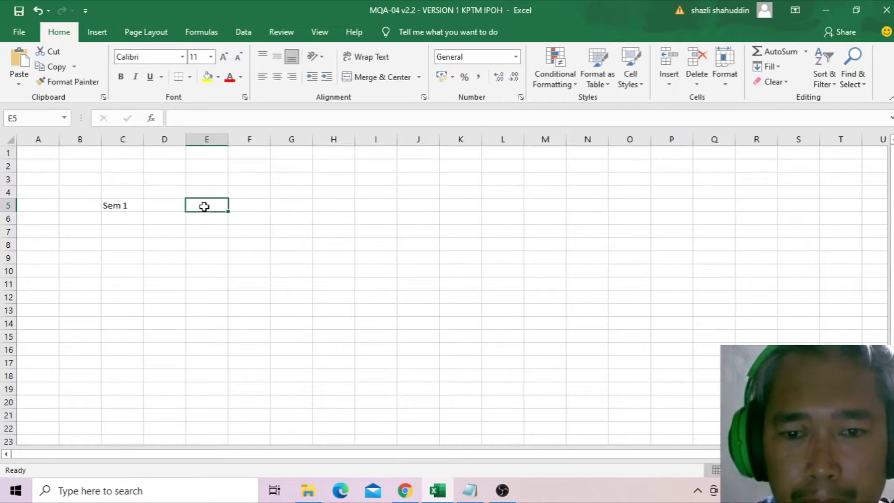
{"action": "type", "text": "SEm"}
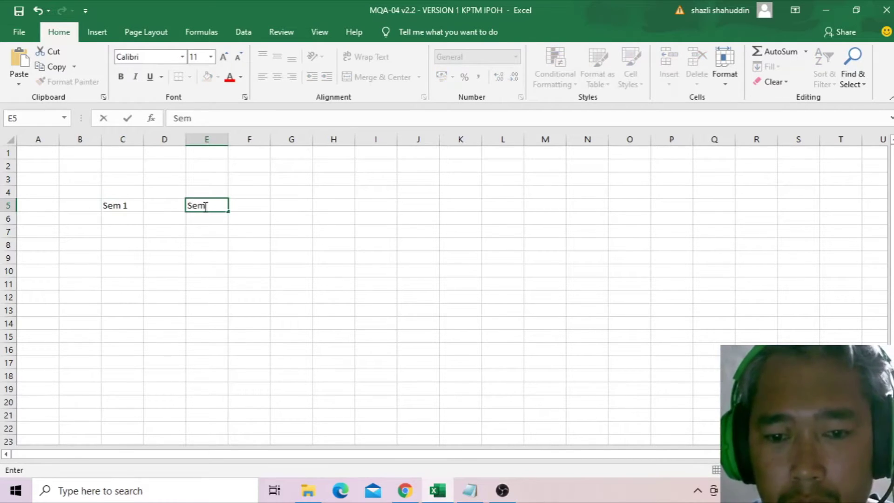
{"action": "type", "text": "  2"}
{"action": "left_click", "coordinate": [290, 206]}
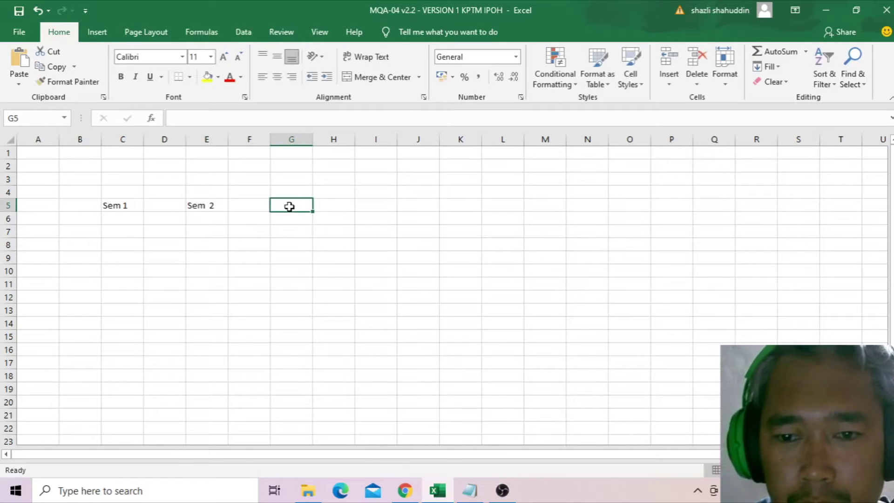
{"action": "type", "text": "Sem 3"}
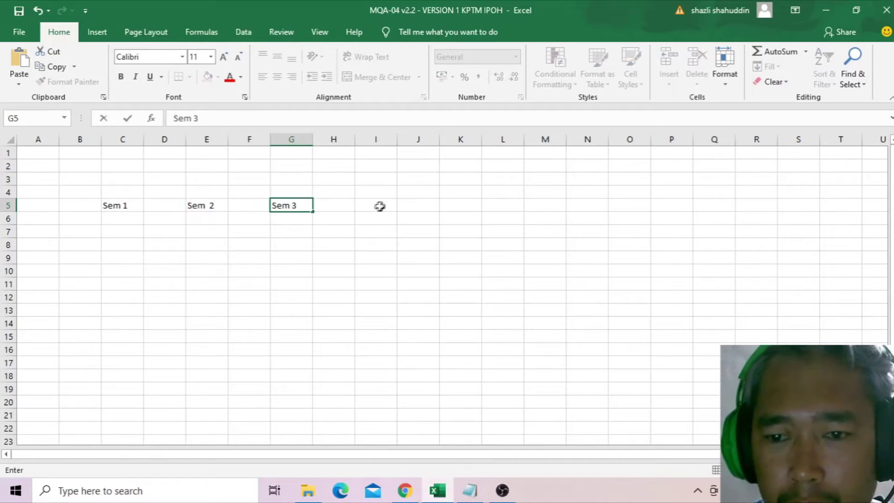
{"action": "left_click", "coordinate": [379, 206]}
Enter Sem 4 in I5, correcting the mistyped 'Sem 5', then select A1
{"action": "type", "text": "Sem"}
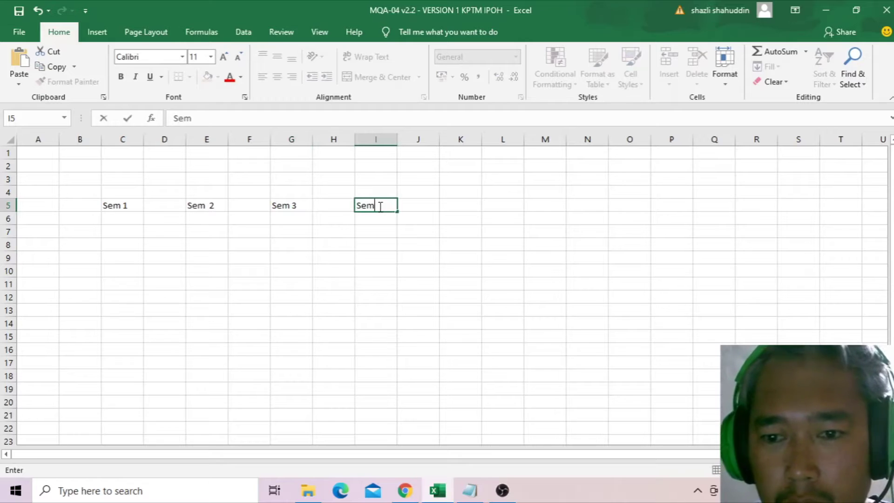
{"action": "type", "text": " 5"}
{"action": "left_click", "coordinate": [379, 242]}
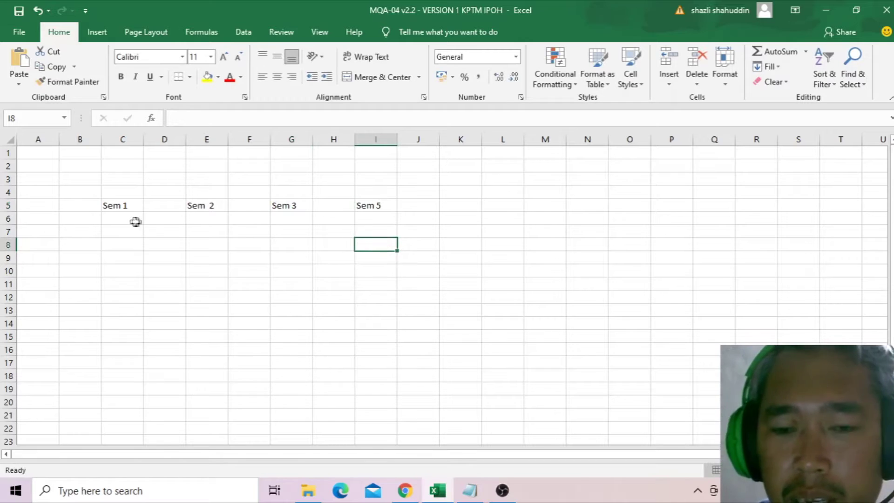
{"action": "left_click", "coordinate": [389, 207]}
{"action": "double_click", "coordinate": [388, 207]}
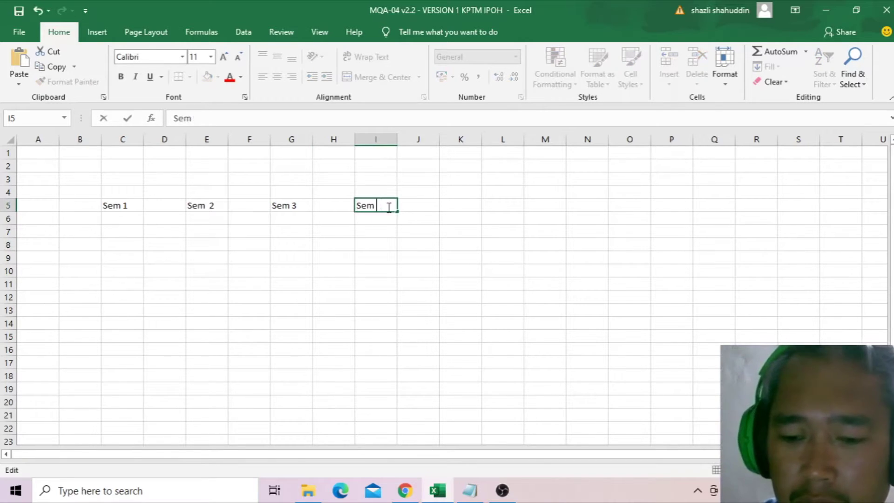
{"action": "type", "text": "4"}
{"action": "left_click", "coordinate": [335, 309]}
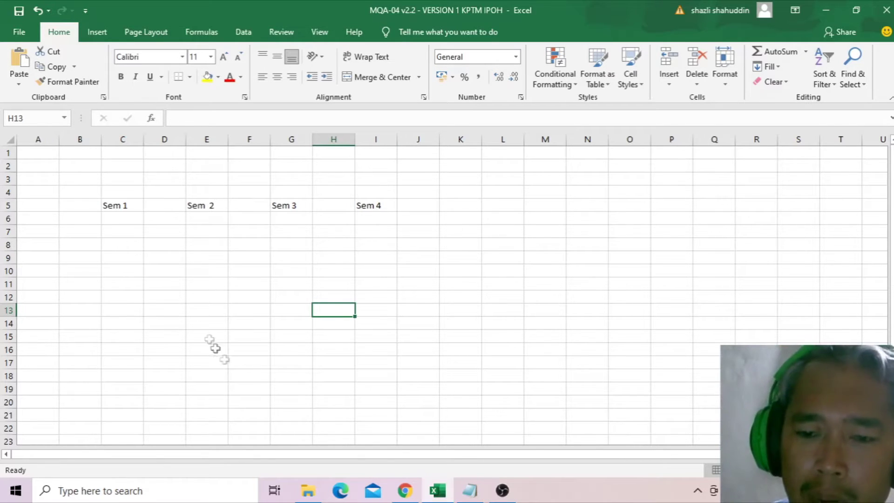
{"action": "left_click", "coordinate": [36, 149]}
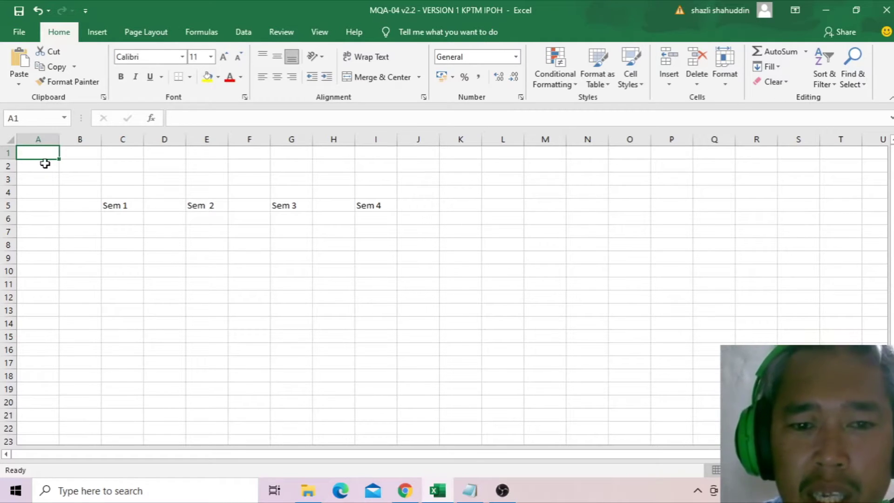
Type BACK in cell A1
{"action": "type", "text": "BACK"}
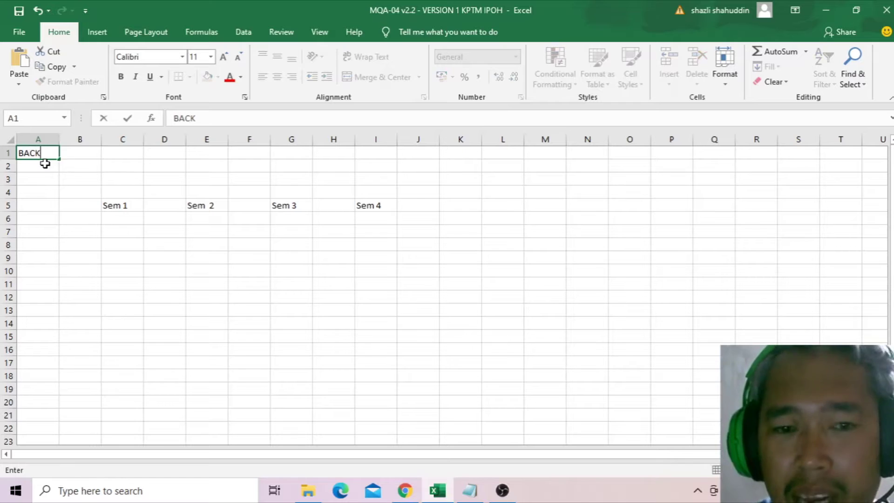
{"action": "left_click", "coordinate": [44, 216]}
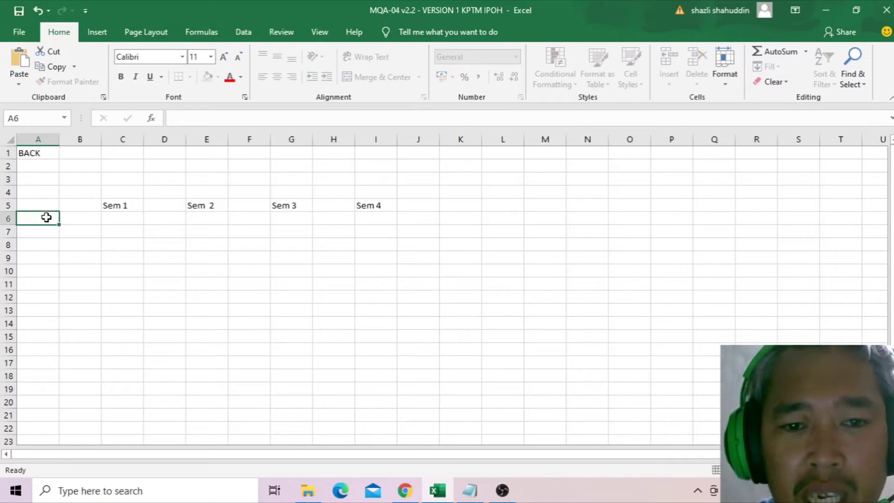
{"action": "left_click", "coordinate": [39, 156]}
Hyperlink BACK to the 'LAMP D' sheet in this document and follow it
{"action": "right_click", "coordinate": [33, 154]}
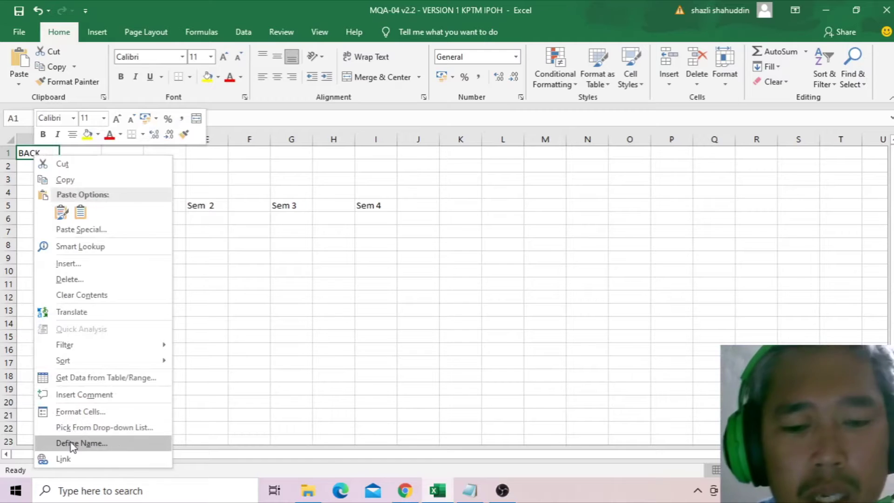
{"action": "left_click", "coordinate": [69, 460]}
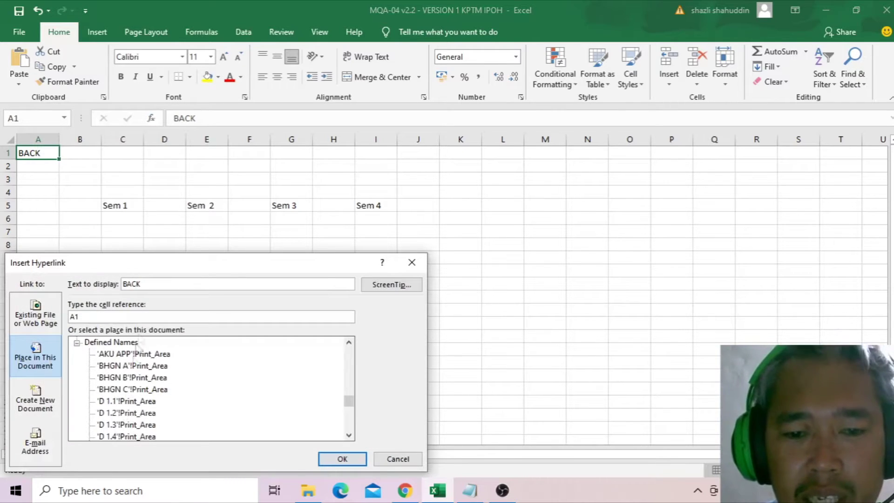
{"action": "left_click_drag", "start_coordinate": [214, 266], "coordinate": [491, 121]}
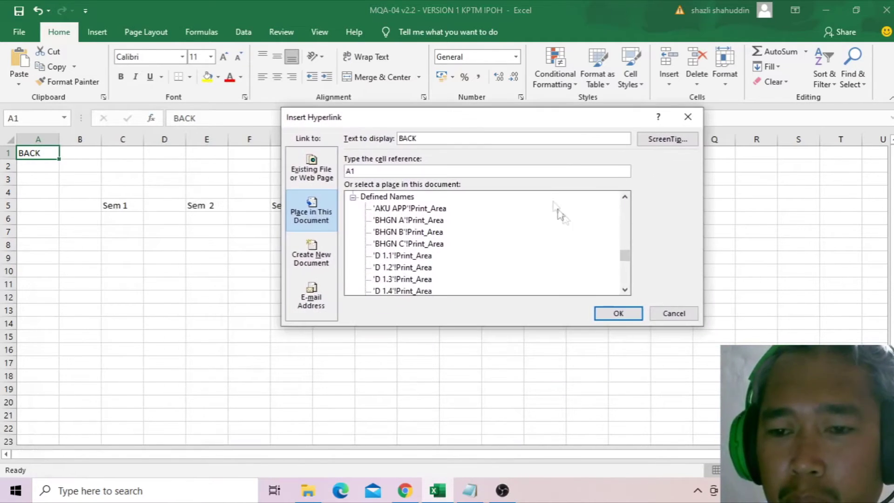
{"action": "left_click", "coordinate": [317, 183]}
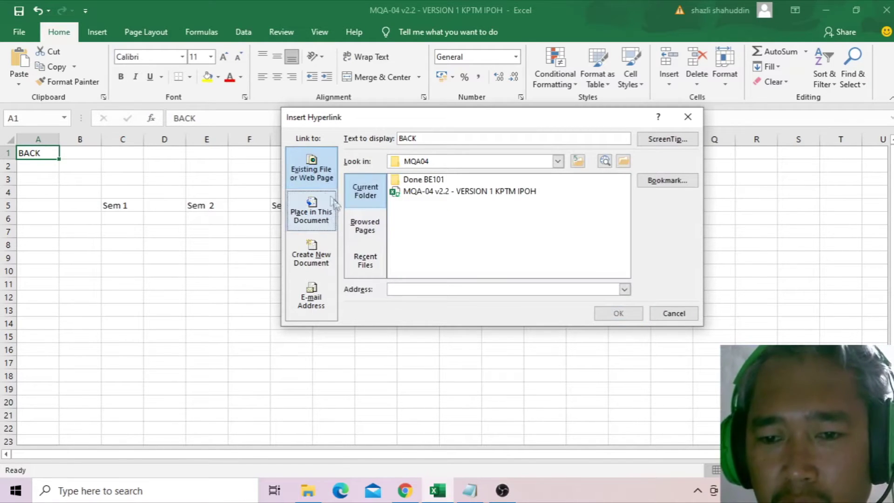
{"action": "left_click", "coordinate": [325, 223]}
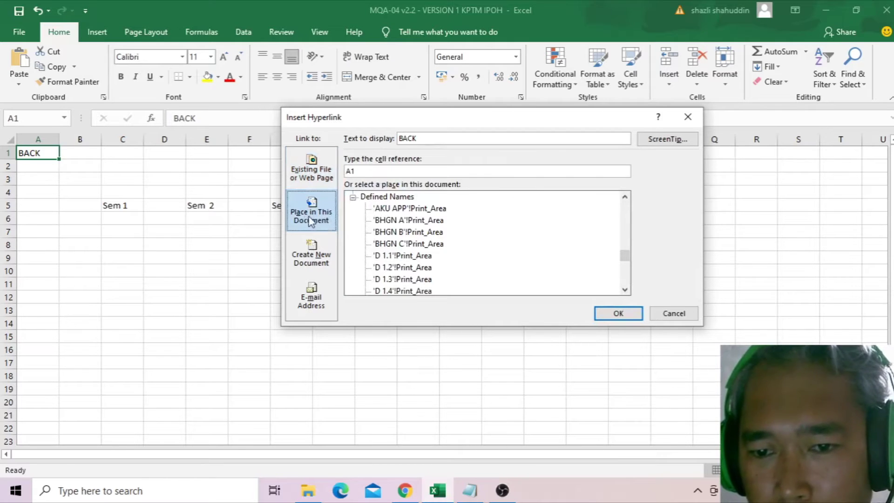
{"action": "mouse_move", "coordinate": [624, 256]}
{"action": "left_mouse_down"}
{"action": "mouse_move", "coordinate": [624, 275]}
{"action": "mouse_move", "coordinate": [622, 229]}
{"action": "left_mouse_up"}
{"action": "left_click", "coordinate": [401, 232]}
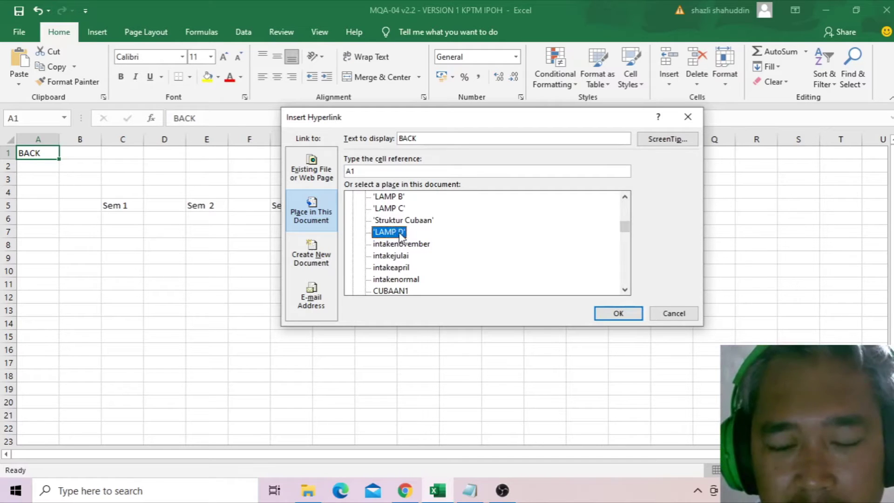
{"action": "left_click", "coordinate": [617, 313]}
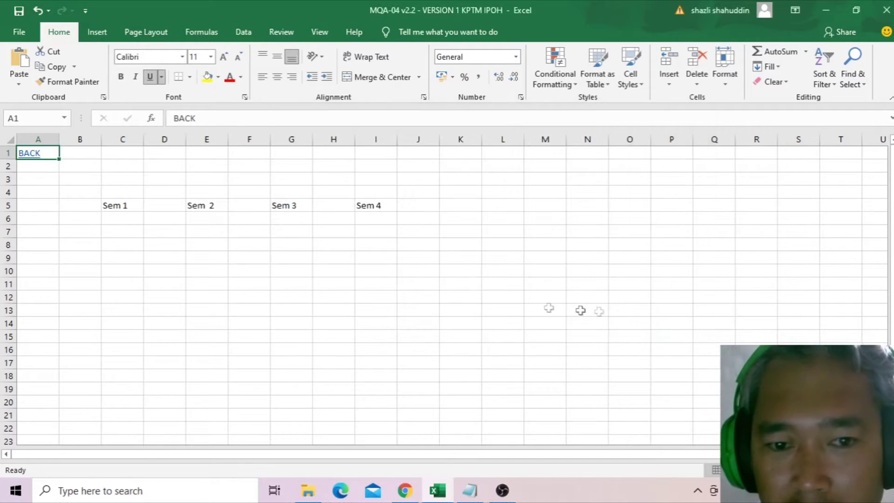
{"action": "left_click", "coordinate": [31, 156]}
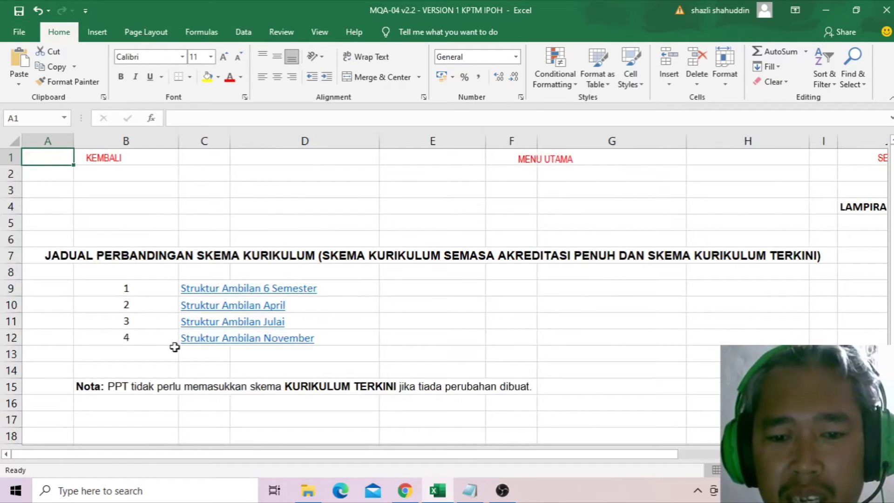
Enter 5 in B13 and STRUKTUR BARU in C13
{"action": "left_click", "coordinate": [155, 354]}
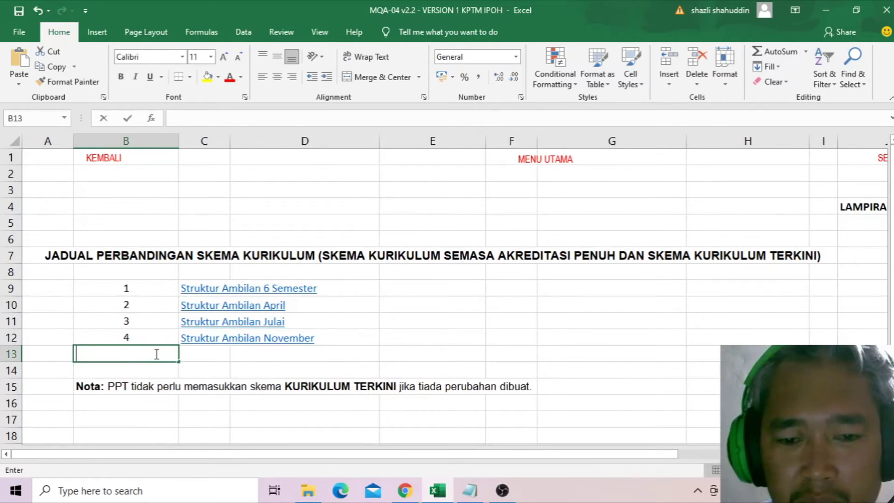
{"action": "type", "text": "5"}
{"action": "left_click", "coordinate": [231, 356]}
{"action": "double_click", "coordinate": [200, 353]}
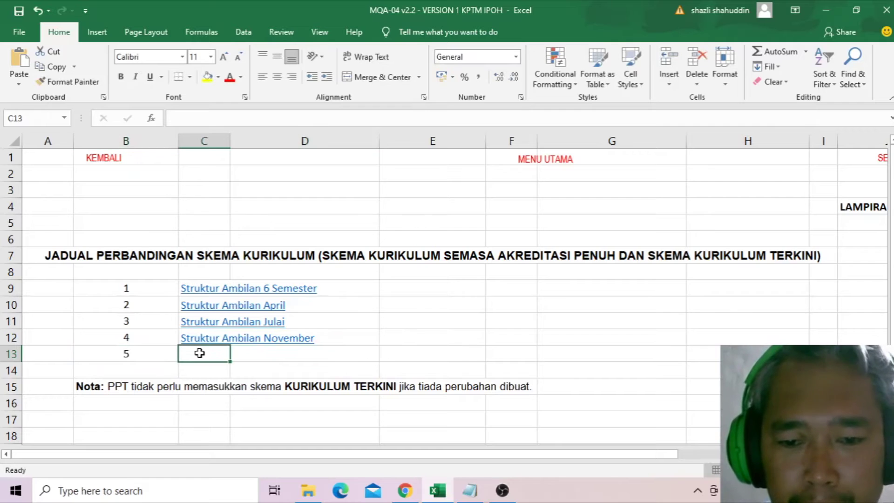
{"action": "type", "text": "STRUKTUR BARU"}
{"action": "left_click", "coordinate": [405, 321]}
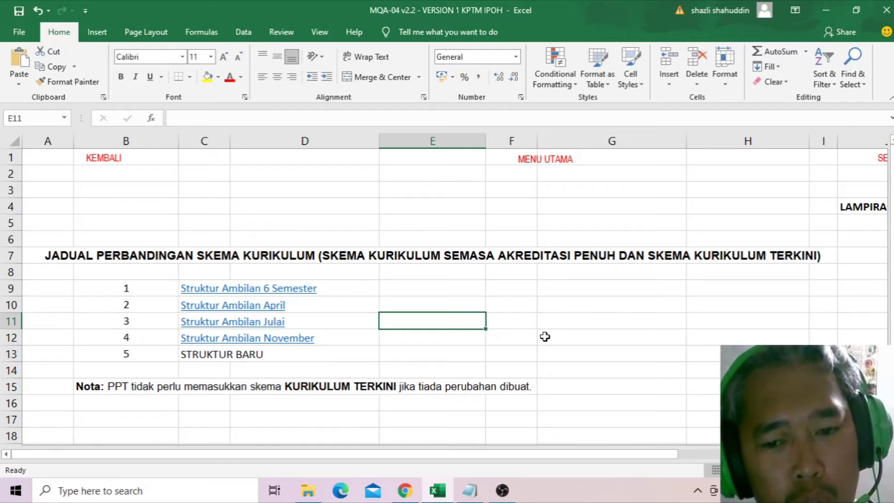
Hyperlink STRUKTUR BARU in C13 to the 'STRUKTUR JULY TEST' sheet in this workbook
{"action": "left_click", "coordinate": [205, 352]}
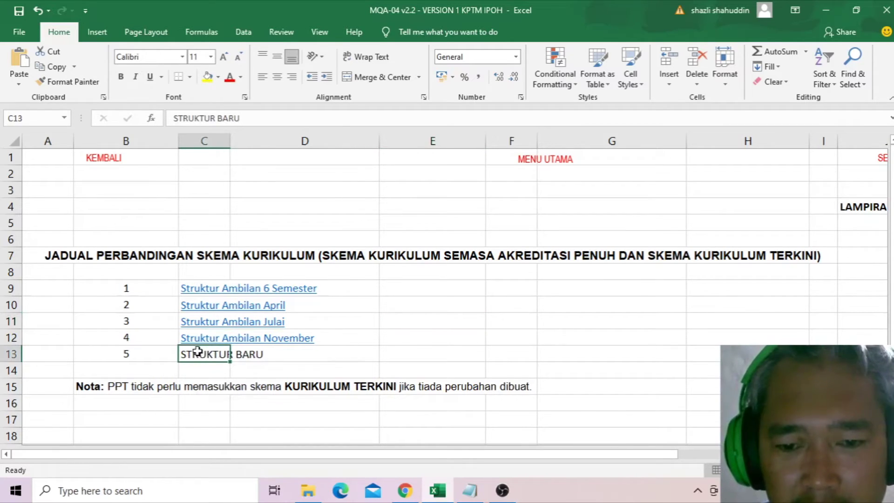
{"action": "right_click", "coordinate": [197, 352]}
{"action": "left_click", "coordinate": [229, 339]}
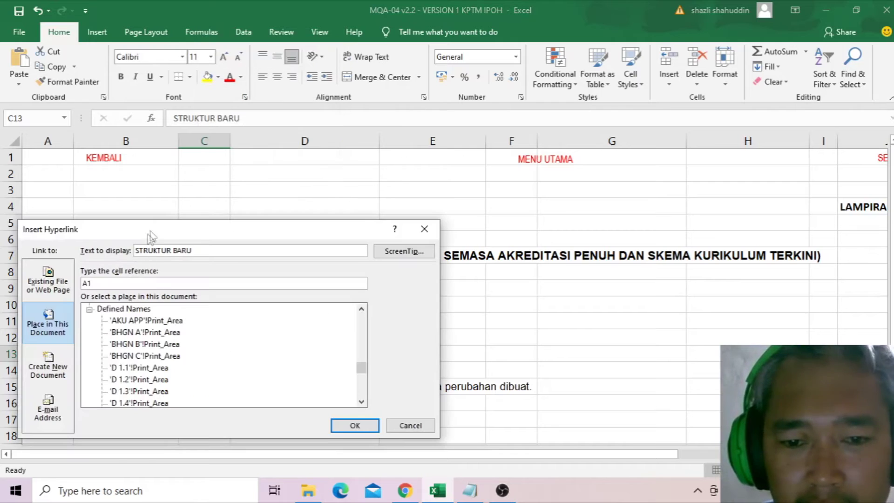
{"action": "left_click_drag", "start_coordinate": [158, 235], "coordinate": [398, 142]}
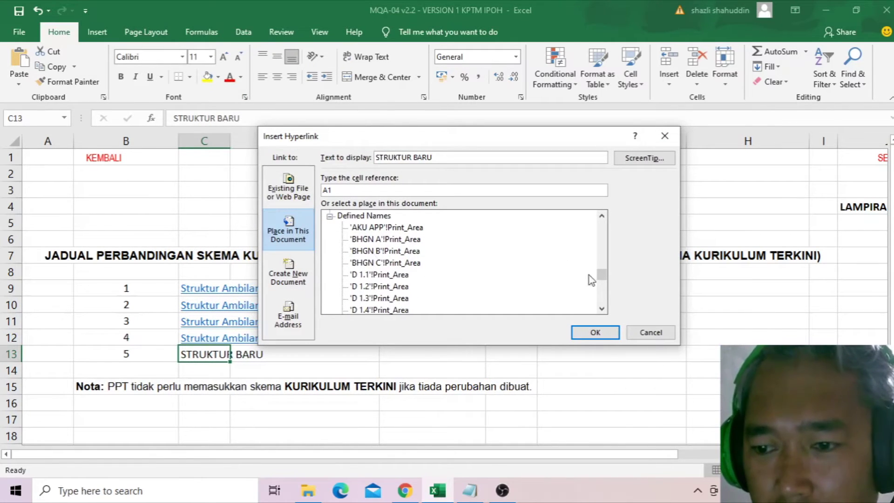
{"action": "mouse_move", "coordinate": [602, 278]}
{"action": "left_mouse_down"}
{"action": "mouse_move", "coordinate": [600, 294]}
{"action": "mouse_move", "coordinate": [600, 251]}
{"action": "left_mouse_up"}
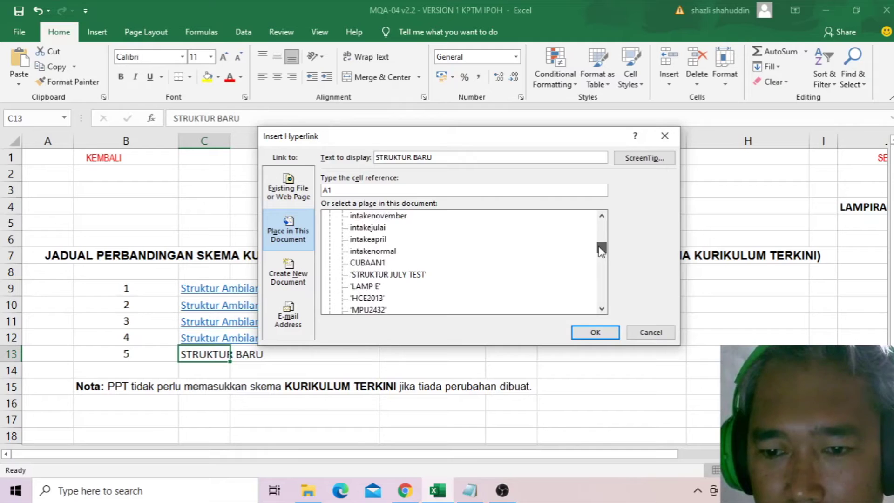
{"action": "left_click", "coordinate": [403, 274]}
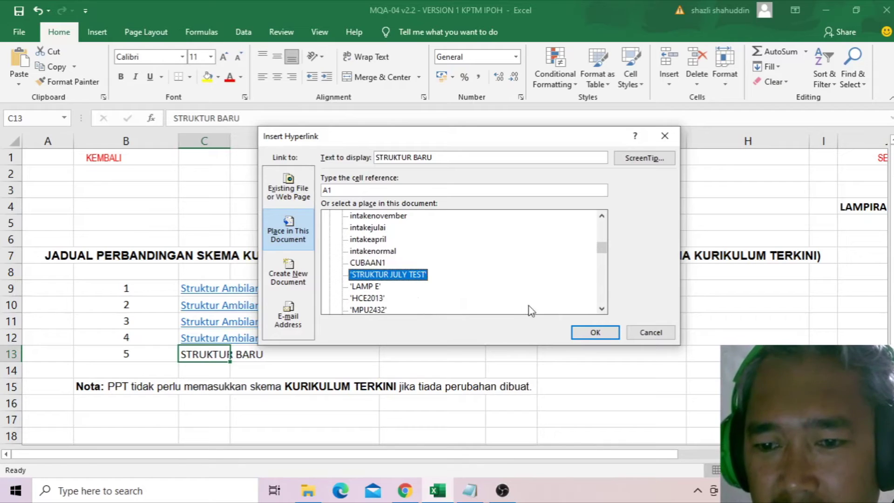
{"action": "scroll", "coordinate": [515, 296], "scroll_direction": "up", "scroll_amount": 5}
{"action": "scroll", "coordinate": [515, 296], "scroll_direction": "up", "scroll_amount": 1}
{"action": "left_click", "coordinate": [594, 333]}
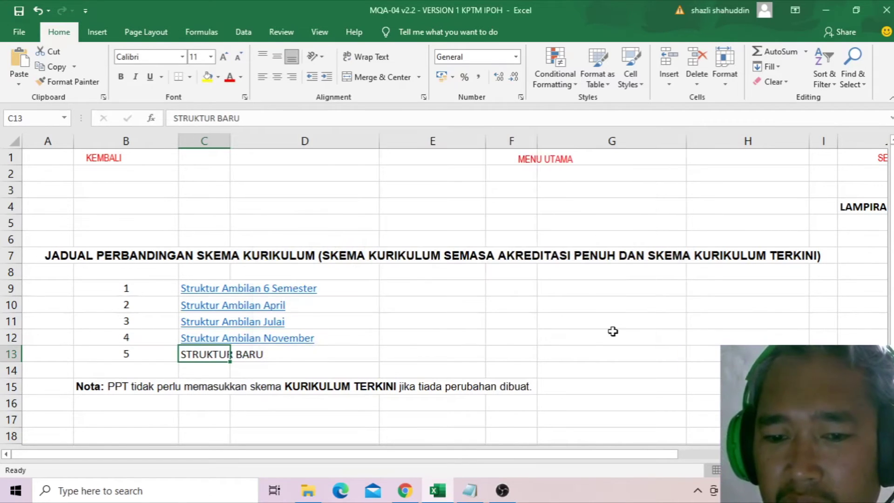
{"action": "left_click", "coordinate": [375, 351]}
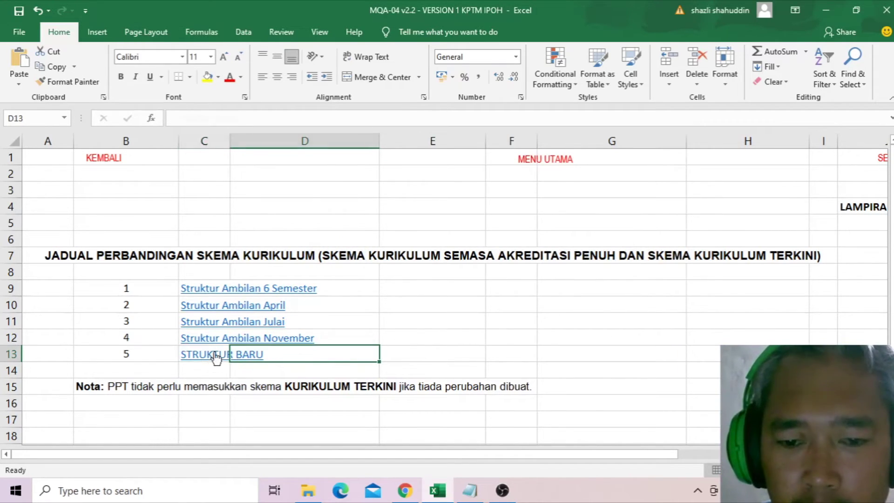
Test the STRUKTUR BARU link, then return via BACK and MENU UTAMA to the comparison sheet
{"action": "left_click", "coordinate": [216, 357]}
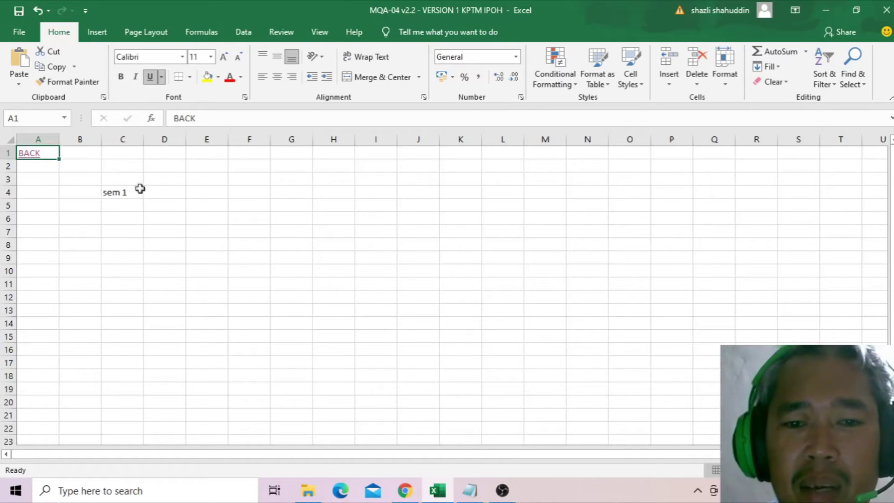
{"action": "left_click", "coordinate": [31, 154]}
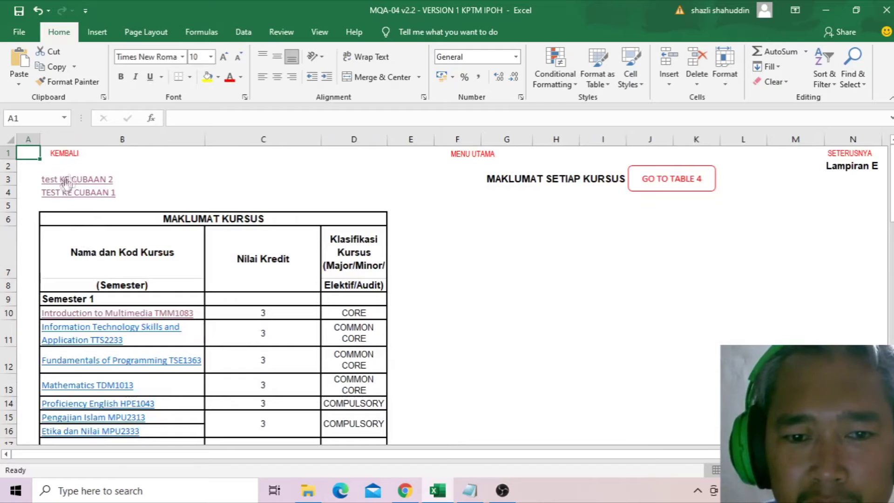
{"action": "left_click", "coordinate": [472, 154]}
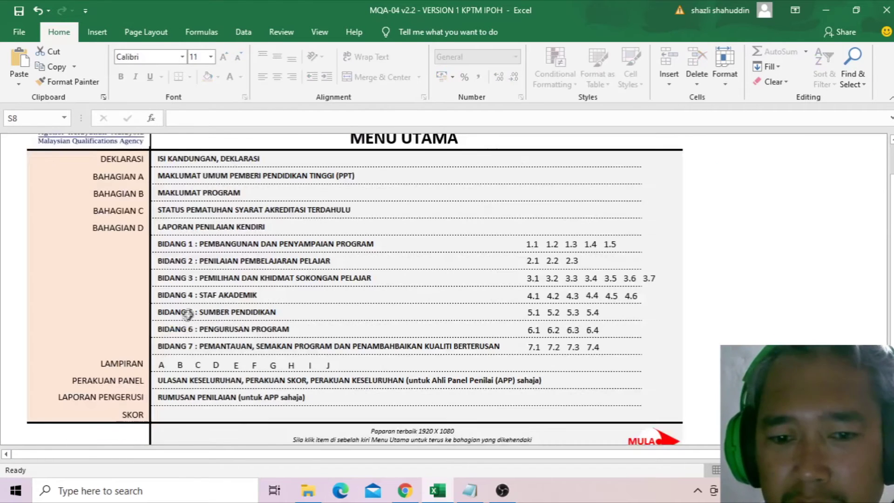
{"action": "left_click", "coordinate": [216, 365]}
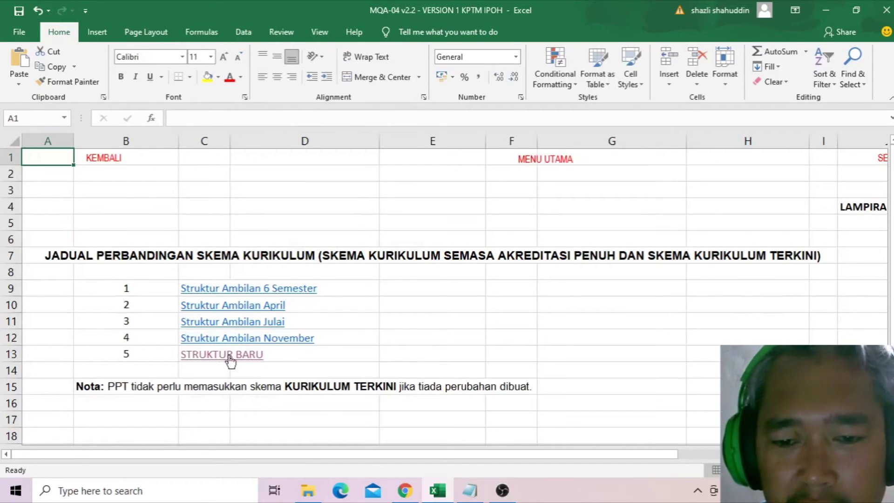
Test the link once more, return through MENU UTAMA, and open C13's context menu
{"action": "left_click", "coordinate": [230, 356]}
{"action": "left_click", "coordinate": [29, 156]}
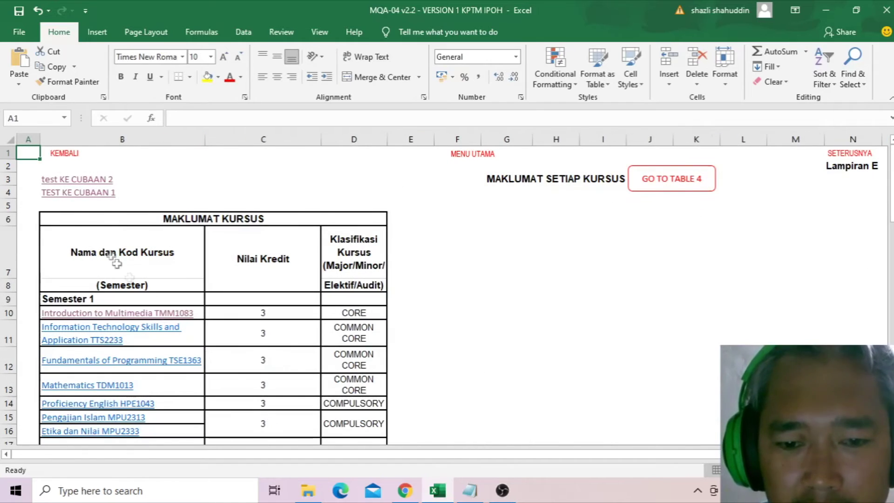
{"action": "left_click", "coordinate": [461, 153]}
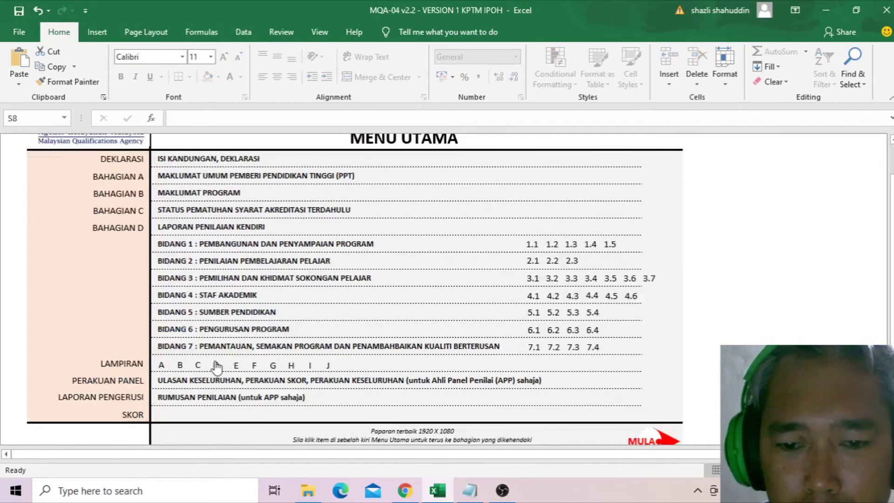
{"action": "left_click", "coordinate": [215, 365]}
{"action": "right_click", "coordinate": [220, 362]}
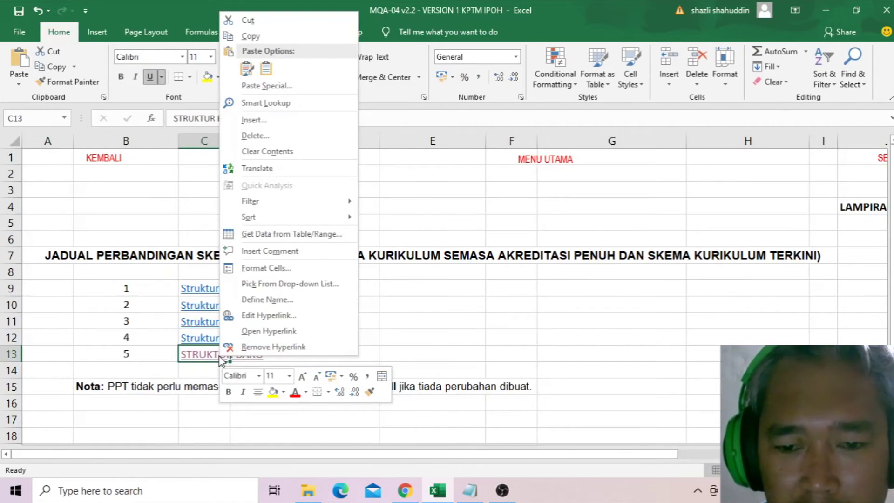
Remove STRUKTUR BARU's old hyperlink and re-link it to the 'Struktur Cubaan' sheet
{"action": "left_click", "coordinate": [228, 345]}
{"action": "left_click", "coordinate": [214, 370]}
{"action": "left_click", "coordinate": [203, 357]}
{"action": "right_click", "coordinate": [214, 362]}
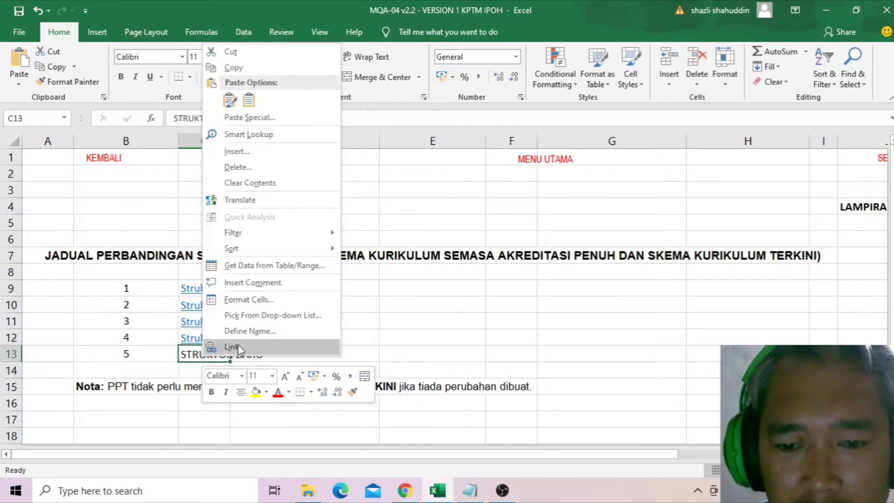
{"action": "left_click", "coordinate": [231, 347]}
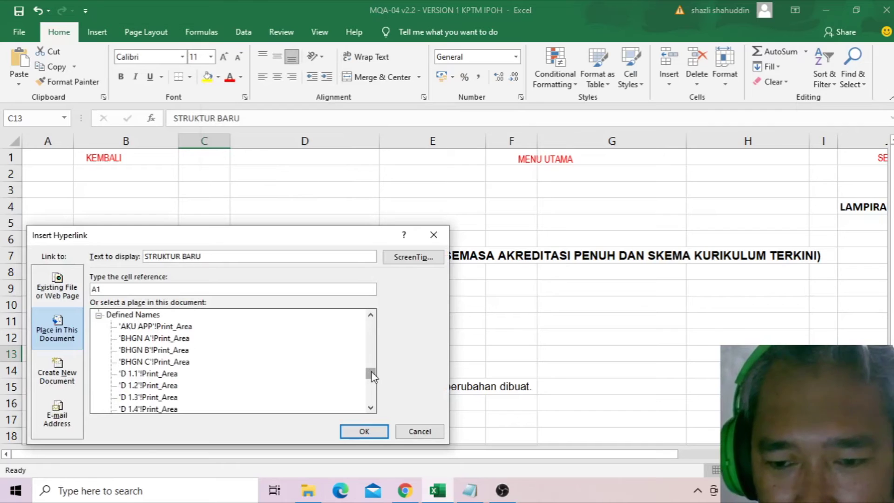
{"action": "left_click_drag", "start_coordinate": [370, 371], "coordinate": [373, 347]}
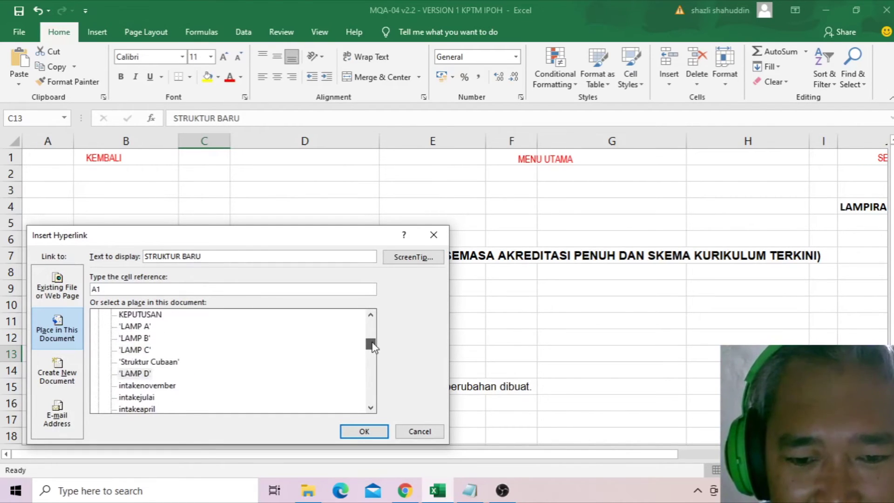
{"action": "left_click", "coordinate": [175, 363]}
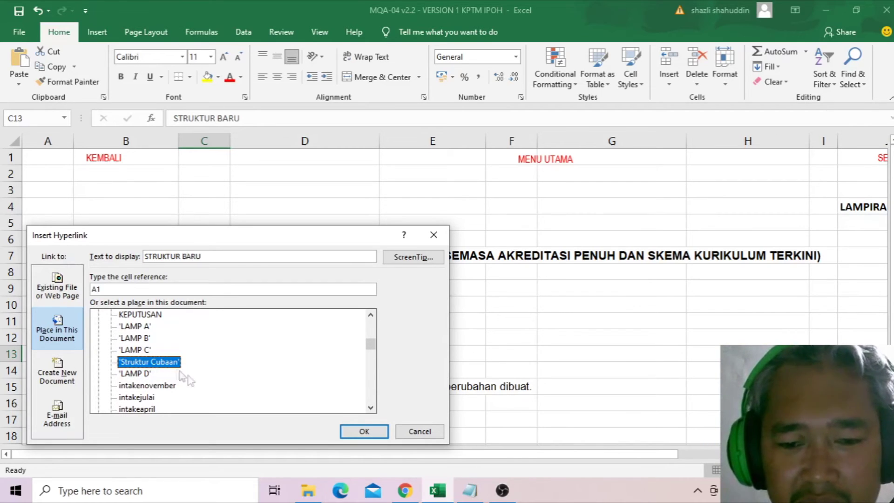
{"action": "left_click", "coordinate": [365, 432]}
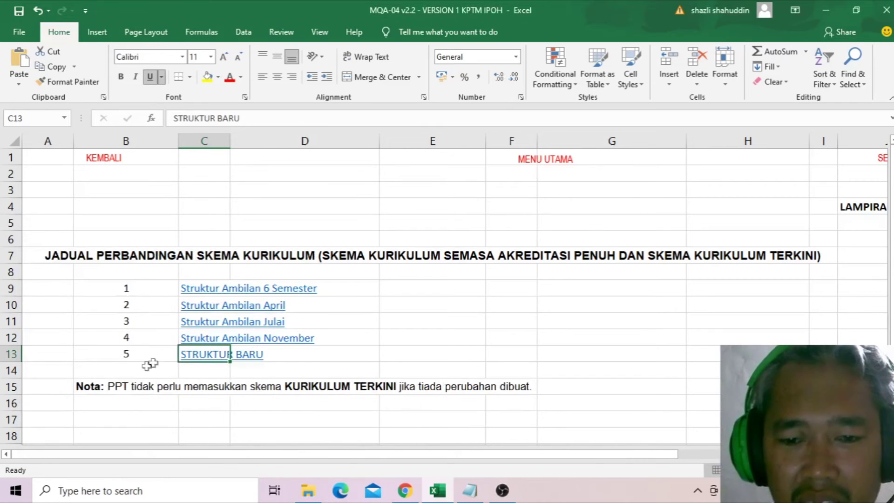
{"action": "left_click", "coordinate": [277, 367]}
{"action": "left_click", "coordinate": [217, 355]}
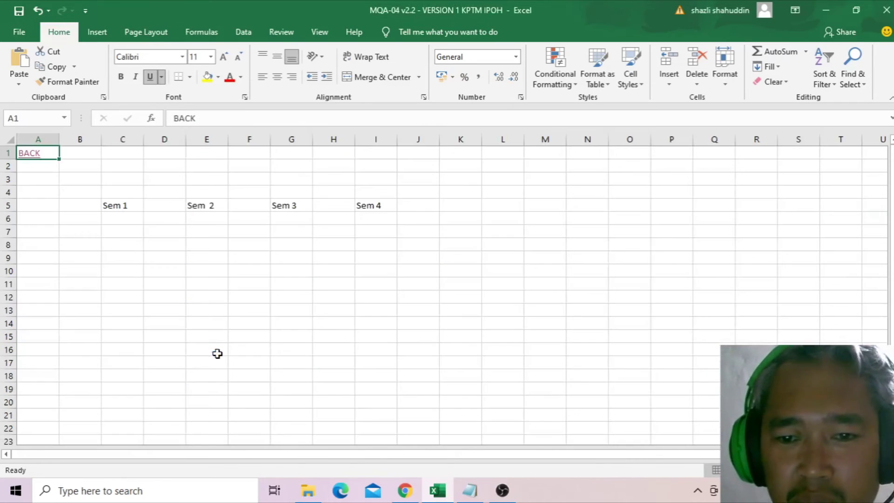
{"action": "left_click_drag", "start_coordinate": [129, 210], "coordinate": [368, 205]}
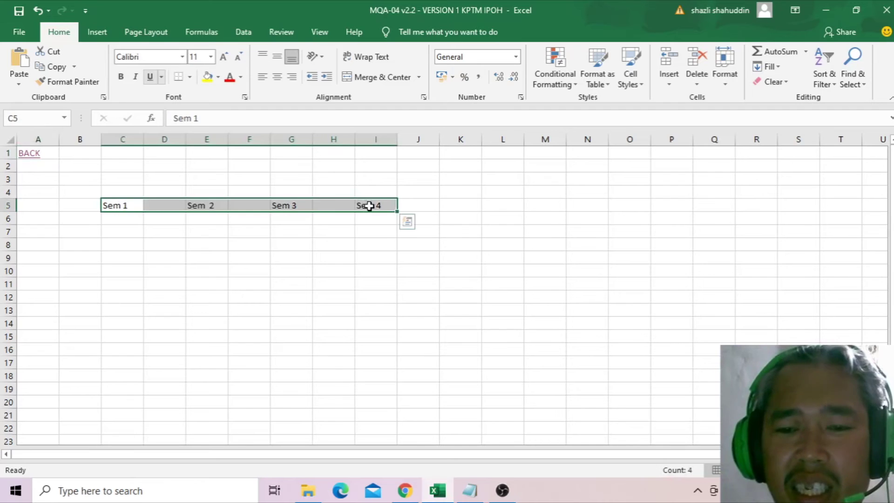
{"action": "left_click", "coordinate": [363, 247]}
{"action": "left_click_drag", "start_coordinate": [124, 206], "coordinate": [391, 210]}
{"action": "left_click", "coordinate": [376, 256]}
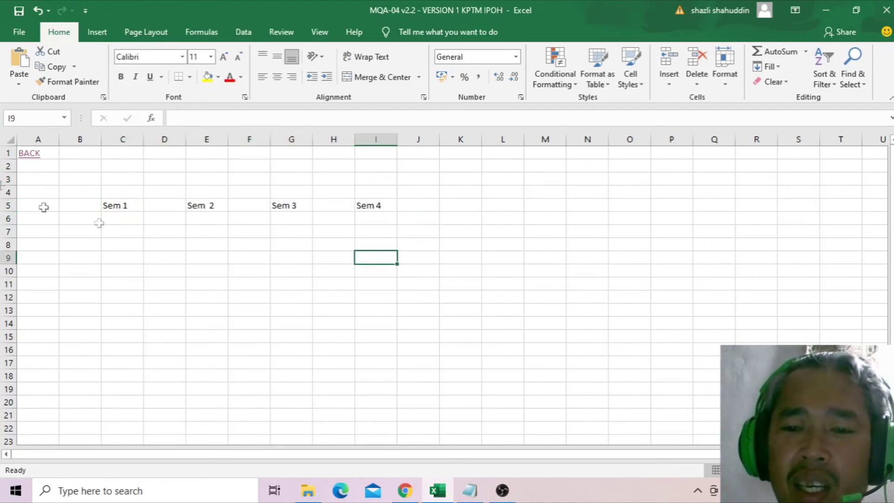
{"action": "left_click", "coordinate": [33, 154]}
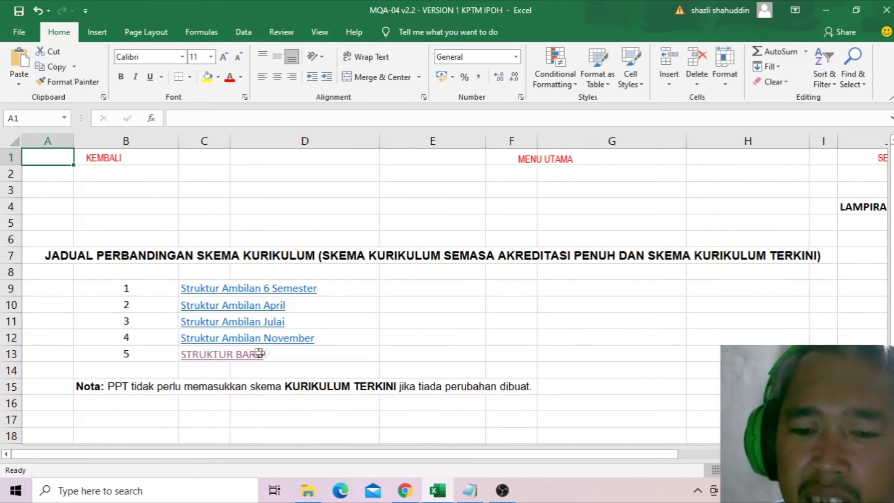
{"action": "left_click", "coordinate": [227, 359]}
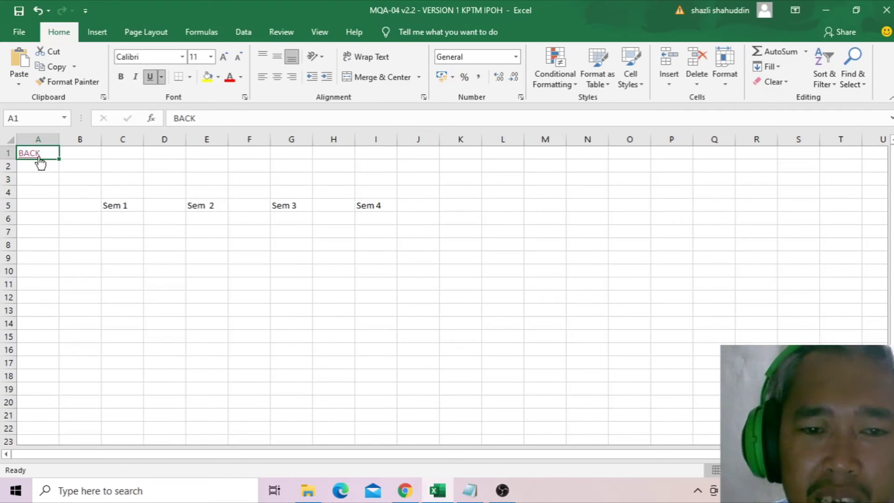
{"action": "left_click", "coordinate": [34, 154]}
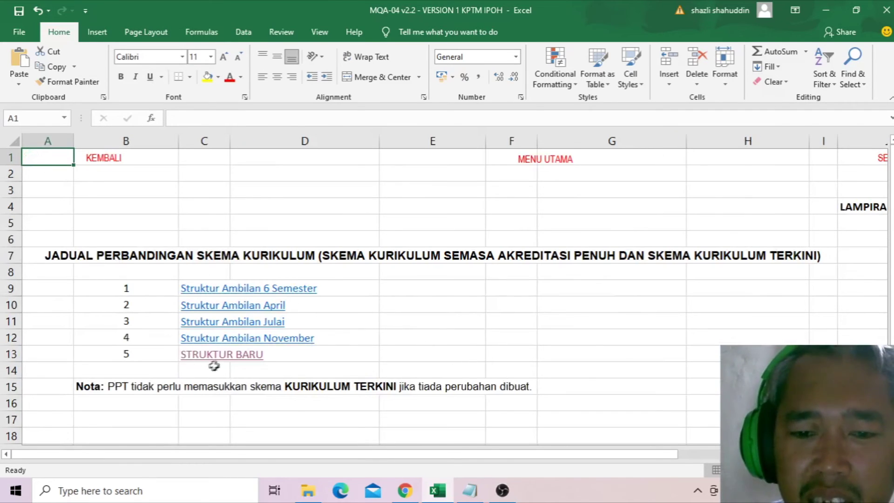
{"action": "left_click", "coordinate": [36, 154]}
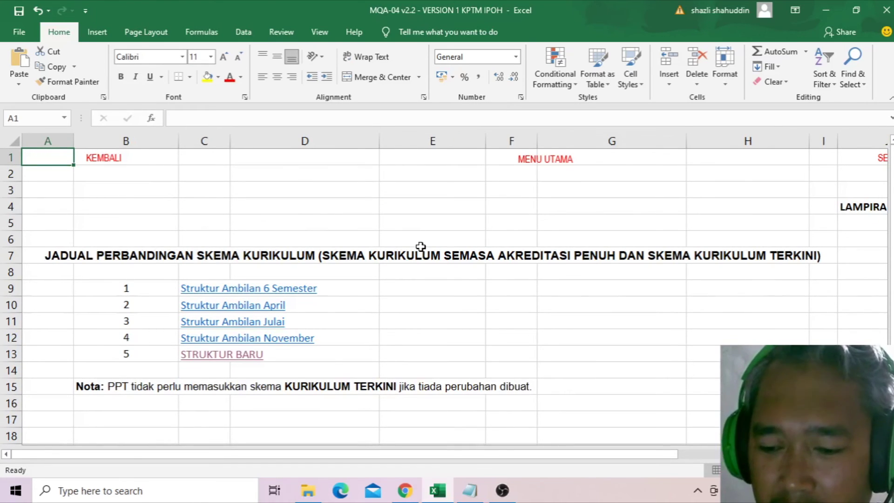
{"action": "key", "text": "alt+o"}
{"action": "key", "text": "h"}
{"action": "key", "text": "r"}
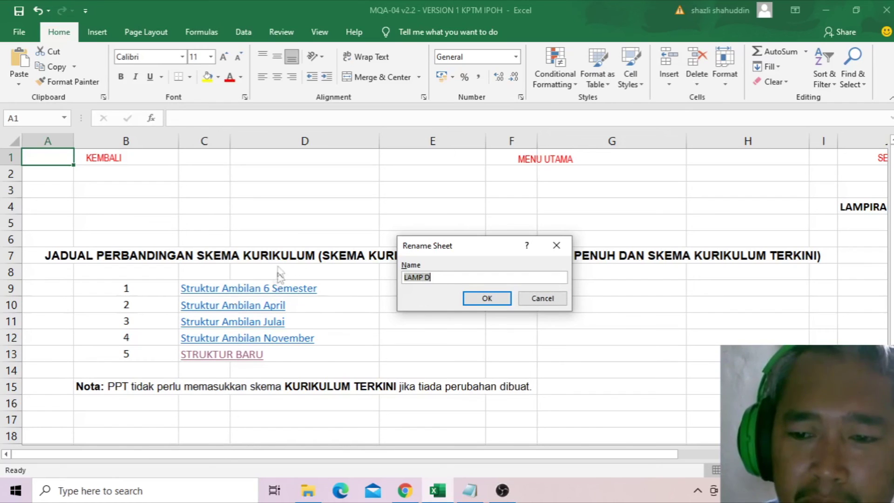
{"action": "left_click", "coordinate": [541, 297]}
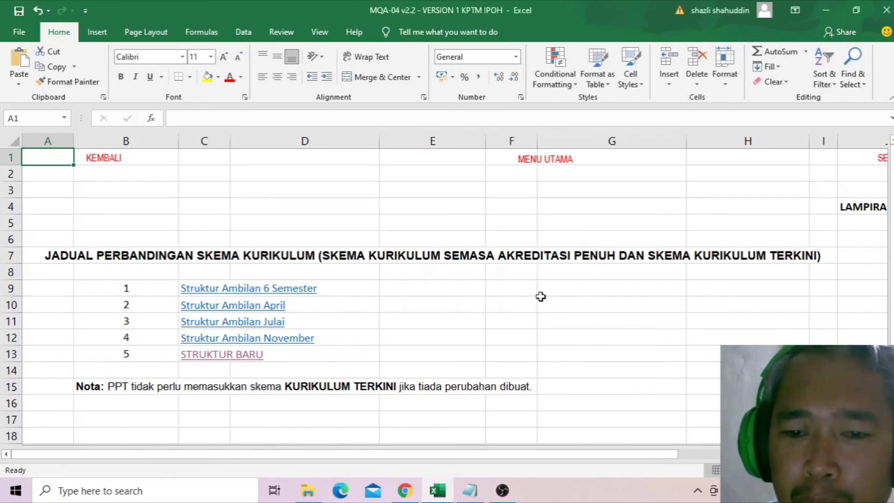
Follow the Struktur Ambilan April link and check the 'intakeapril' sheet name without renaming it
{"action": "left_click", "coordinate": [216, 308]}
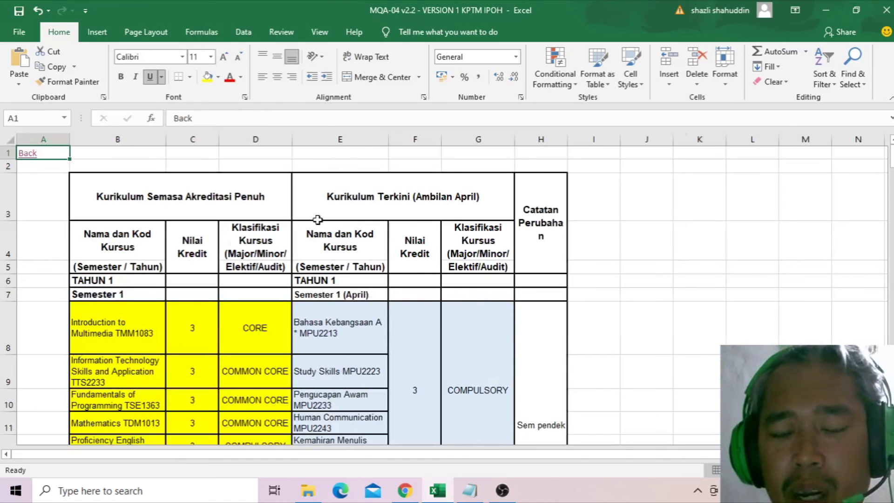
{"action": "key", "text": "alt+o"}
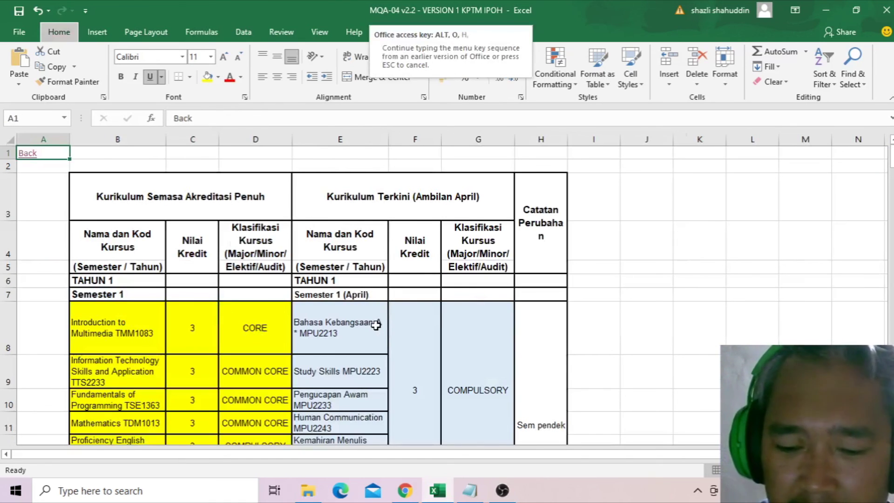
{"action": "key", "text": "r"}
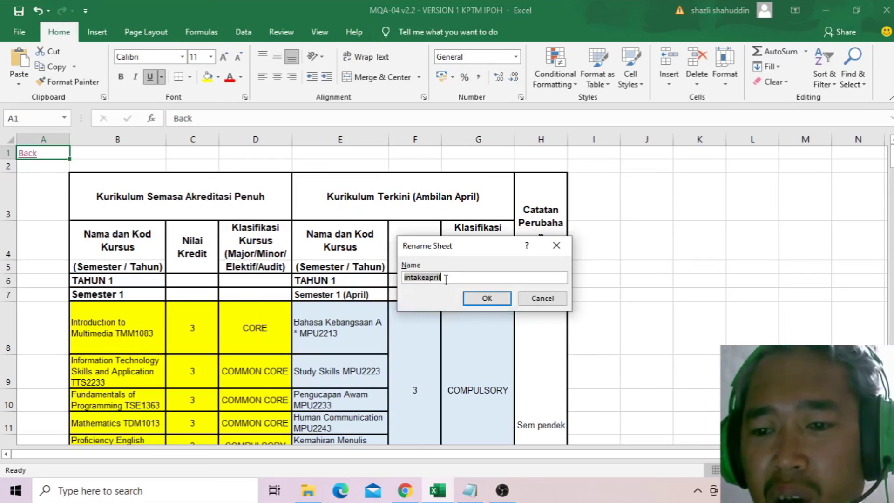
{"action": "left_click", "coordinate": [501, 300]}
{"action": "mouse_move", "coordinate": [501, 491]}
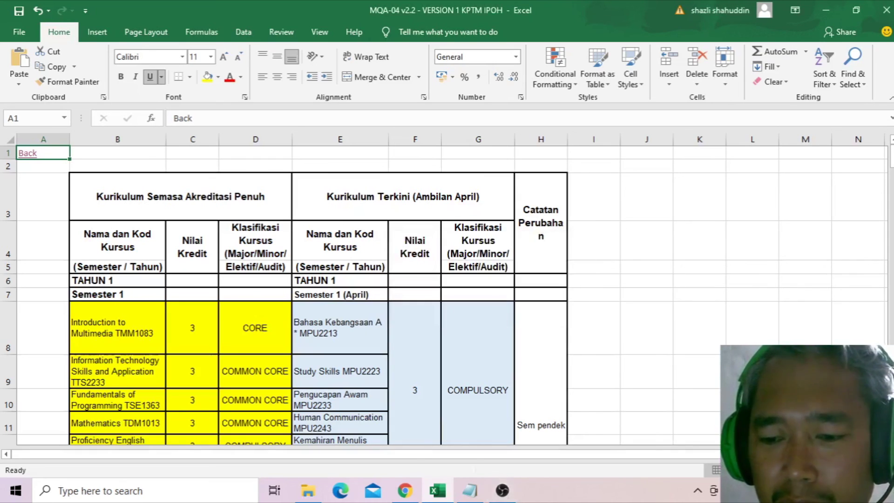
{"action": "left_click", "coordinate": [508, 494]}
{"action": "left_click", "coordinate": [504, 492]}
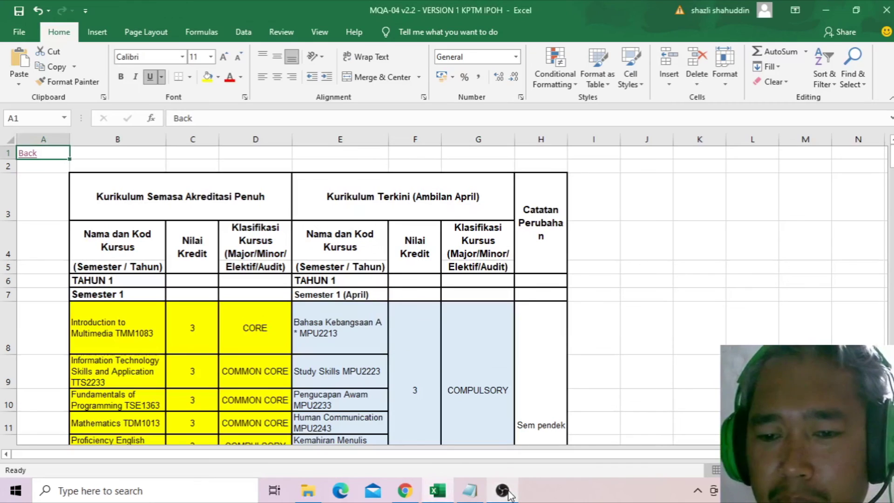